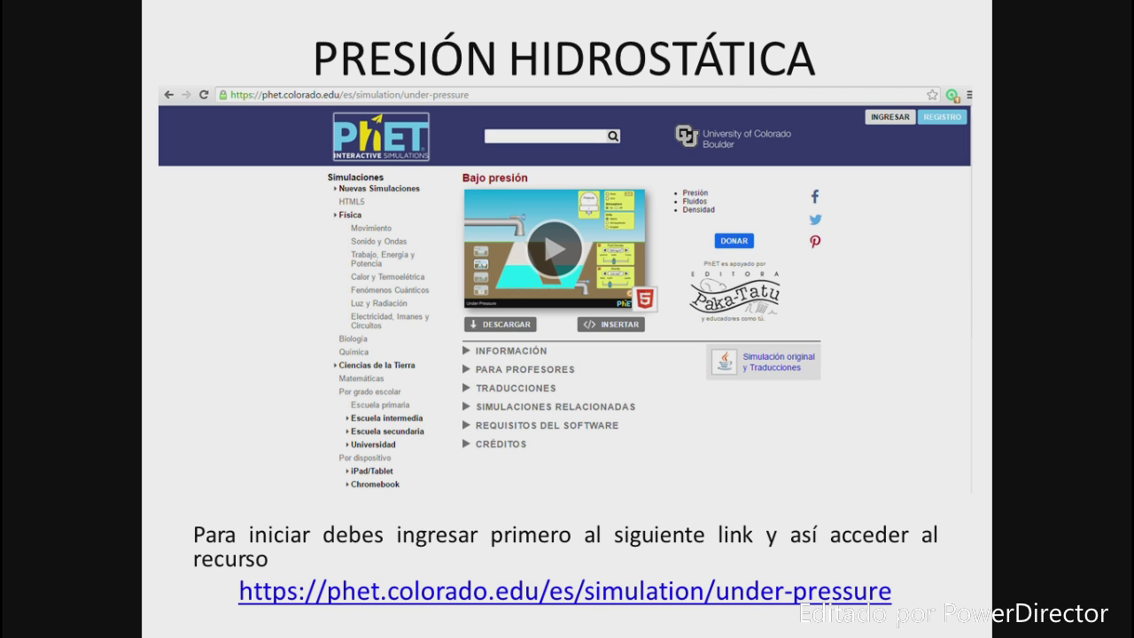
key("Right")
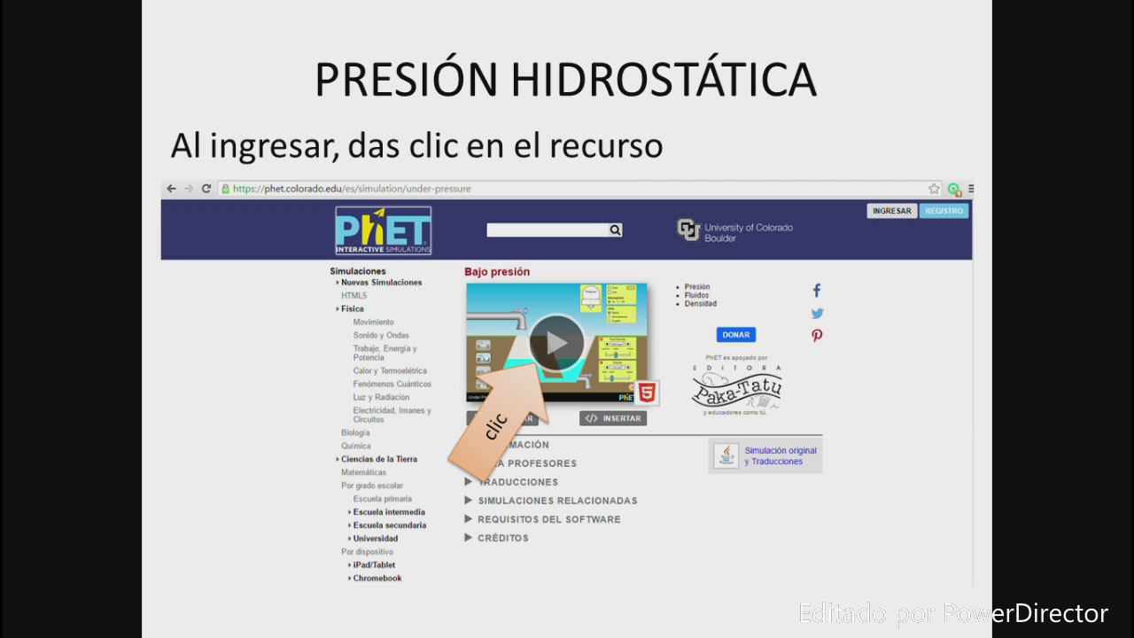
key("Right")
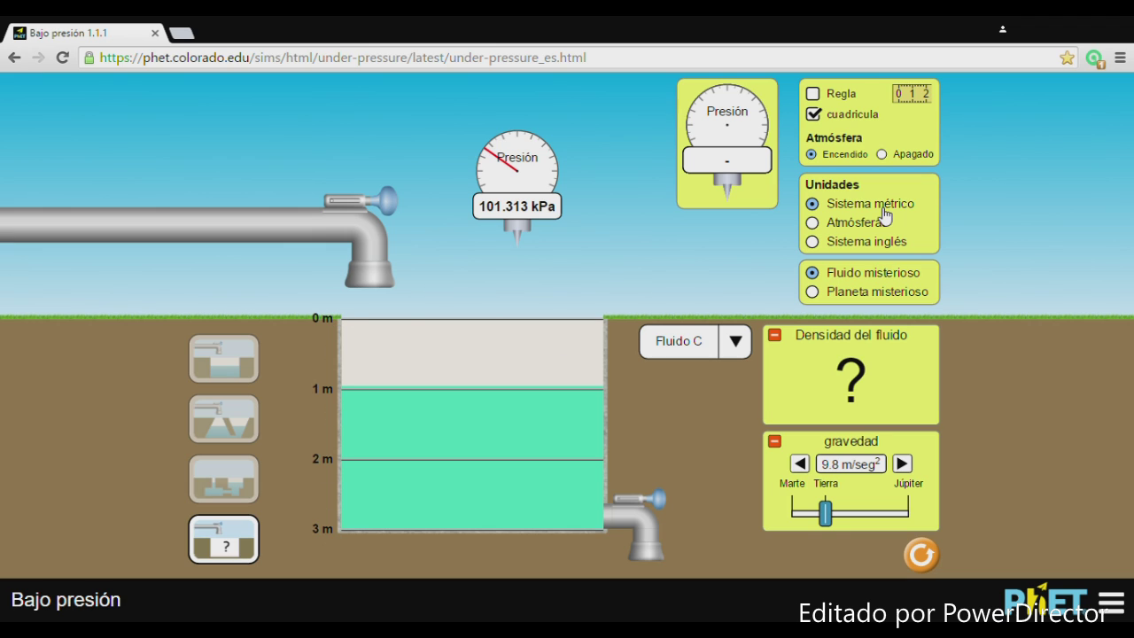
Try the English and metric unit systems for the pressure reading and end with the units set to atmospheres
left_click(877, 249)
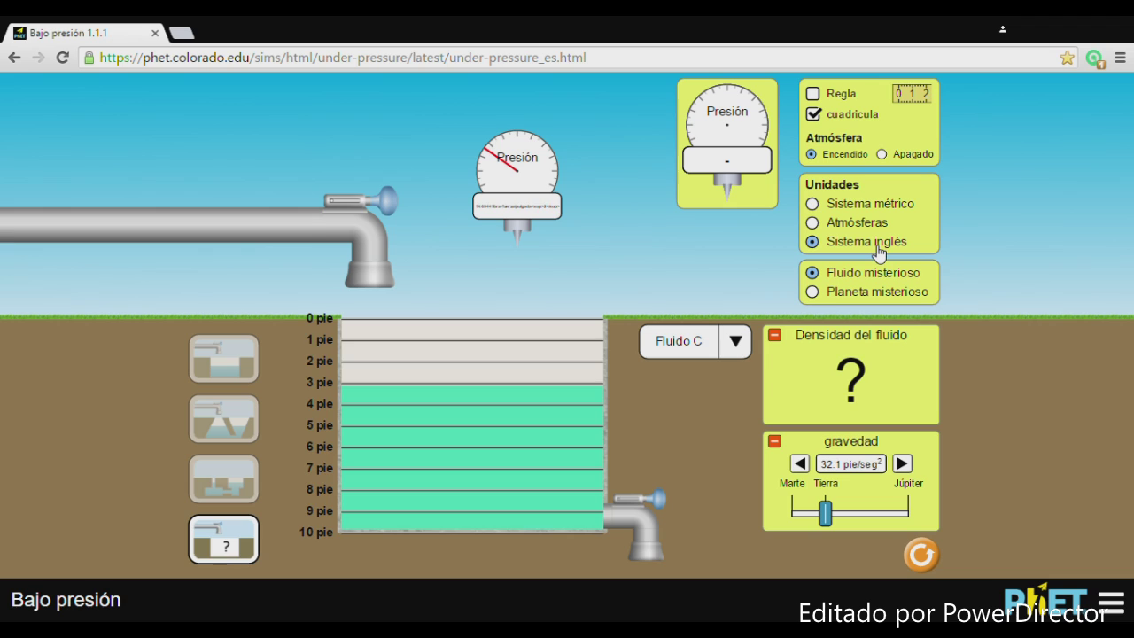
left_click(857, 213)
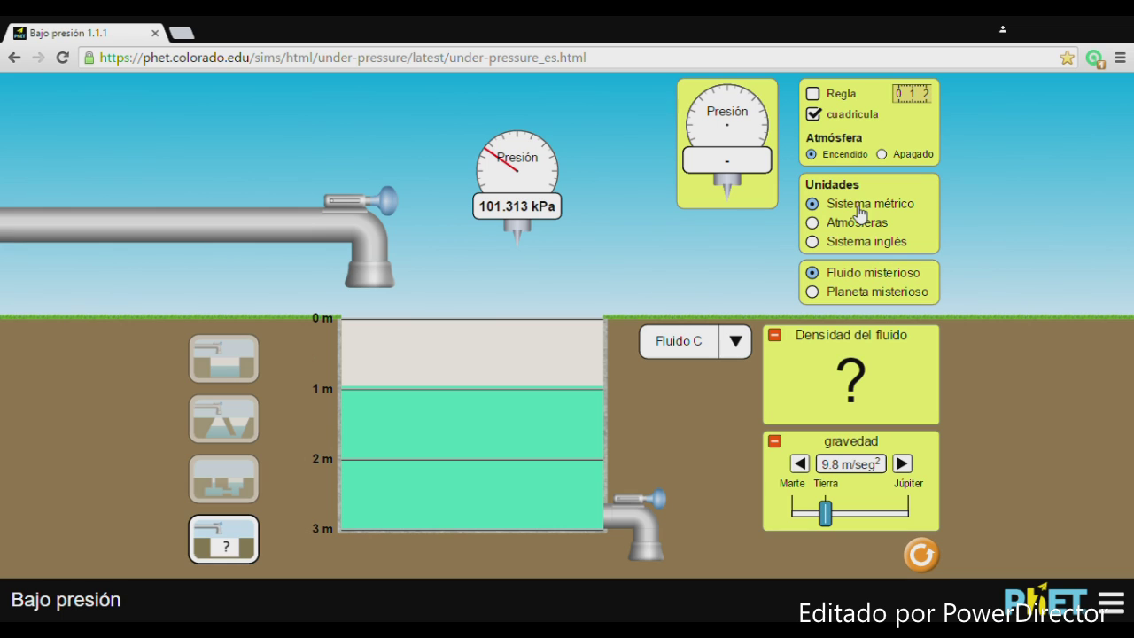
left_click(860, 228)
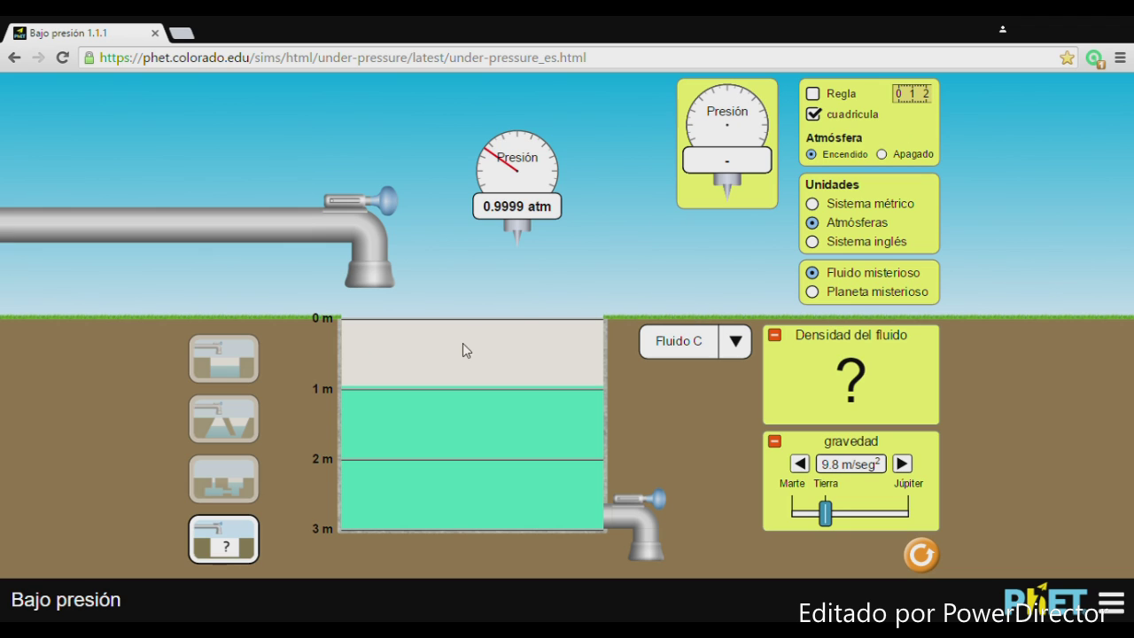
Switch to the simple rectangular pool and, with the gauge moved aside, drain the water to about the 2.4 m mark
left_click(213, 379)
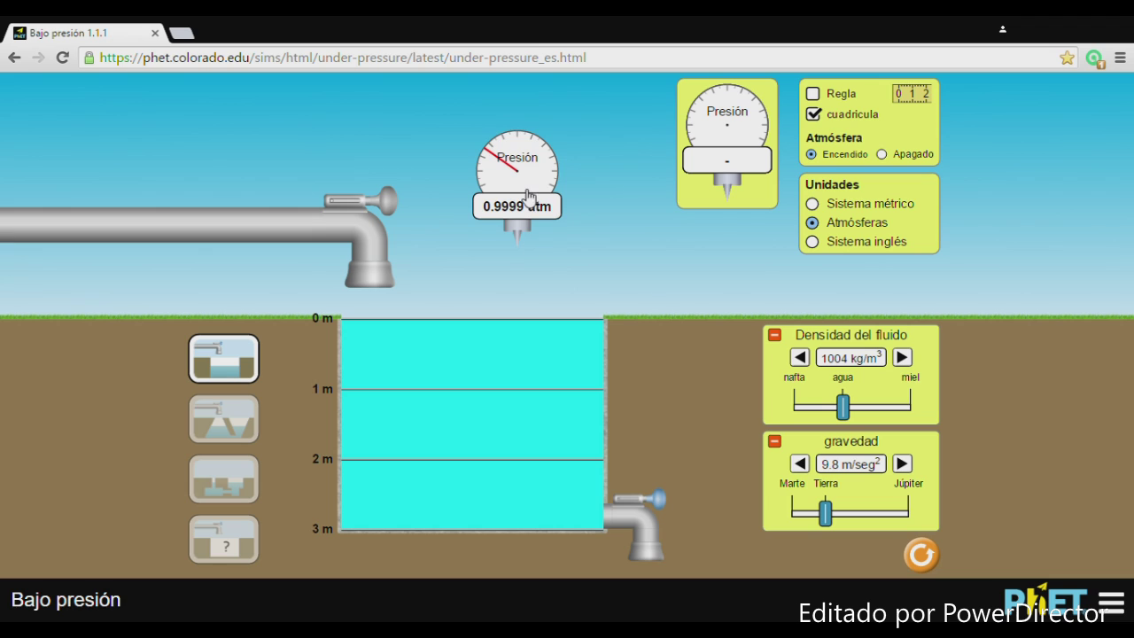
left_click_drag(529, 198, 626, 152)
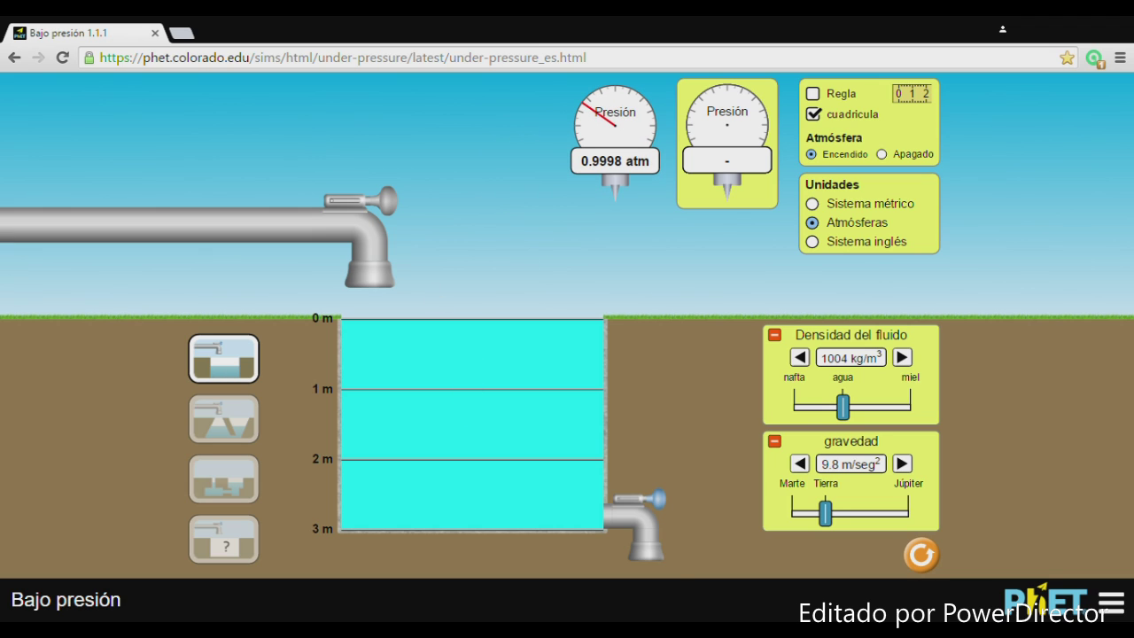
left_click_drag(639, 500, 660, 508)
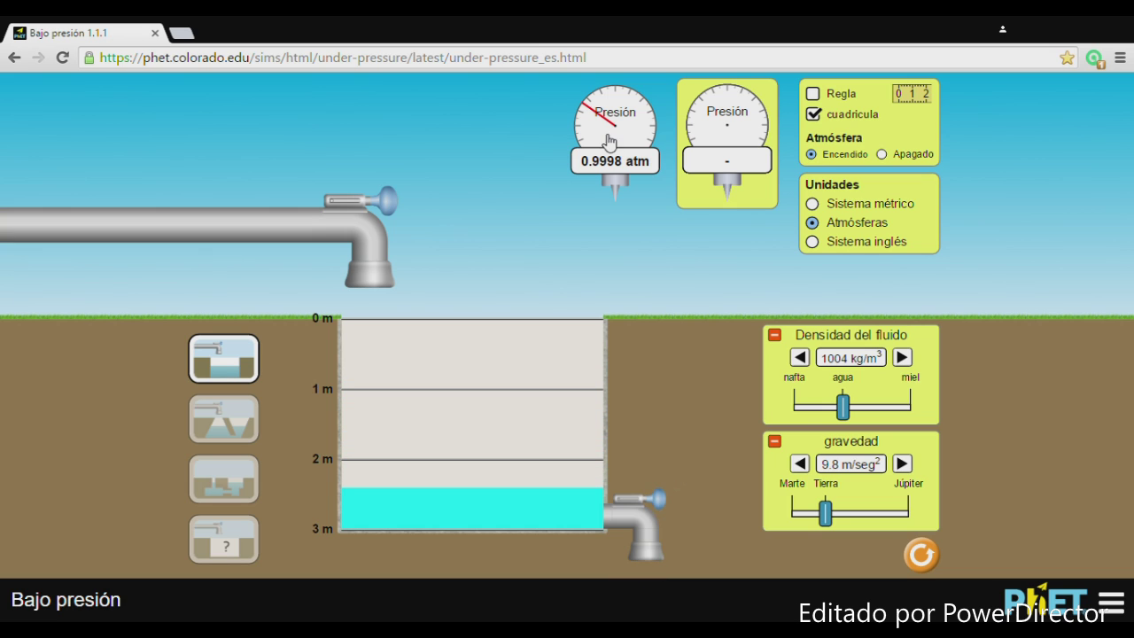
Measure the pressure in the remaining water near the pool's floor and return the gauge to the air
left_click_drag(616, 129, 496, 449)
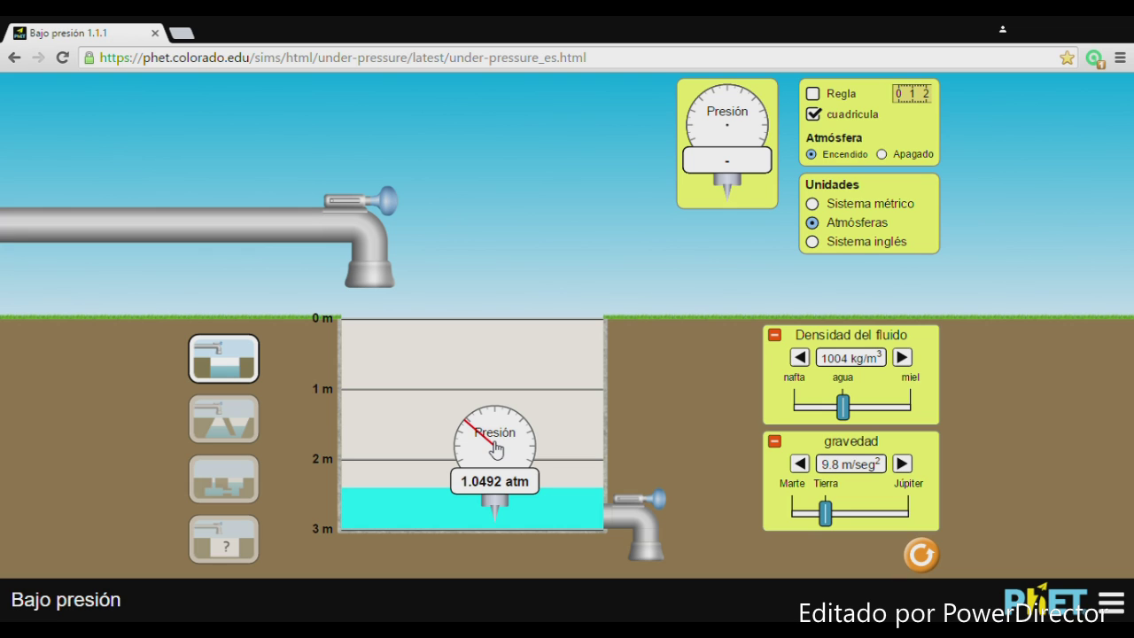
left_click_drag(495, 449, 581, 164)
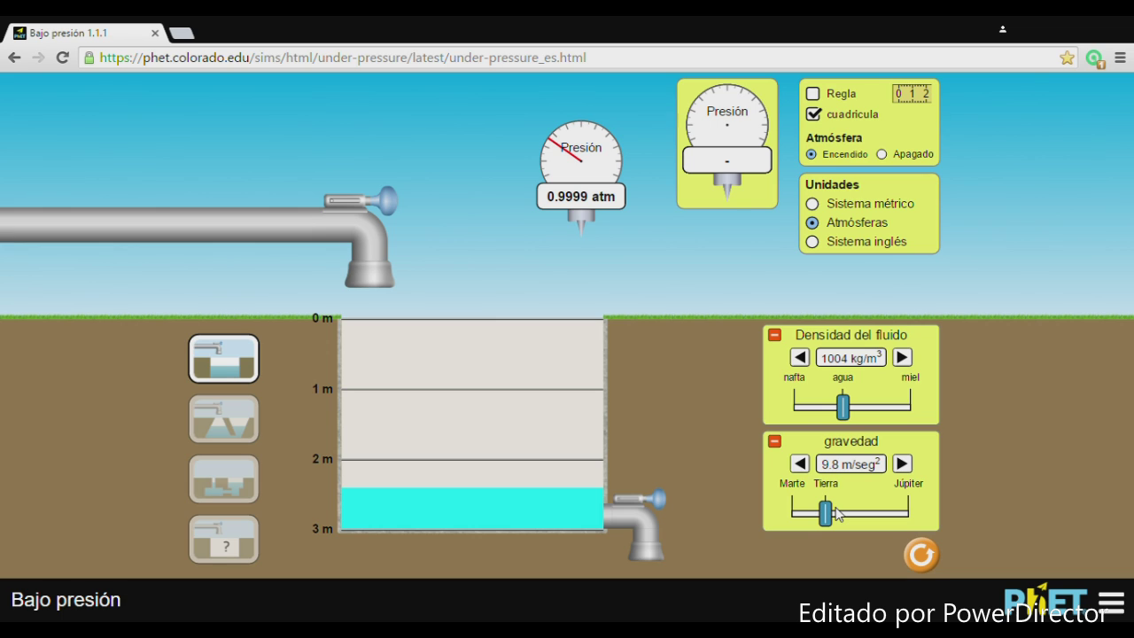
Set gravity to Mars to compare the air pressure, then restore it to Earth's 9.8 m/s²
left_click_drag(826, 514, 799, 524)
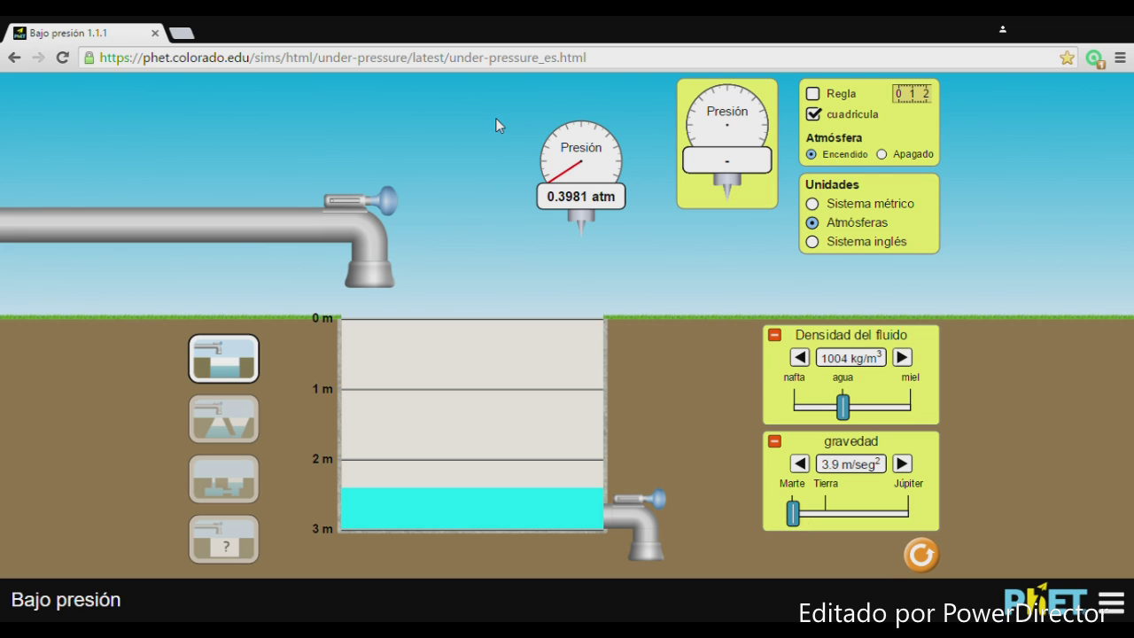
mouse_move(599, 157)
left_mouse_down()
mouse_move(540, 304)
mouse_move(532, 445)
mouse_move(576, 168)
mouse_move(584, 172)
left_mouse_up()
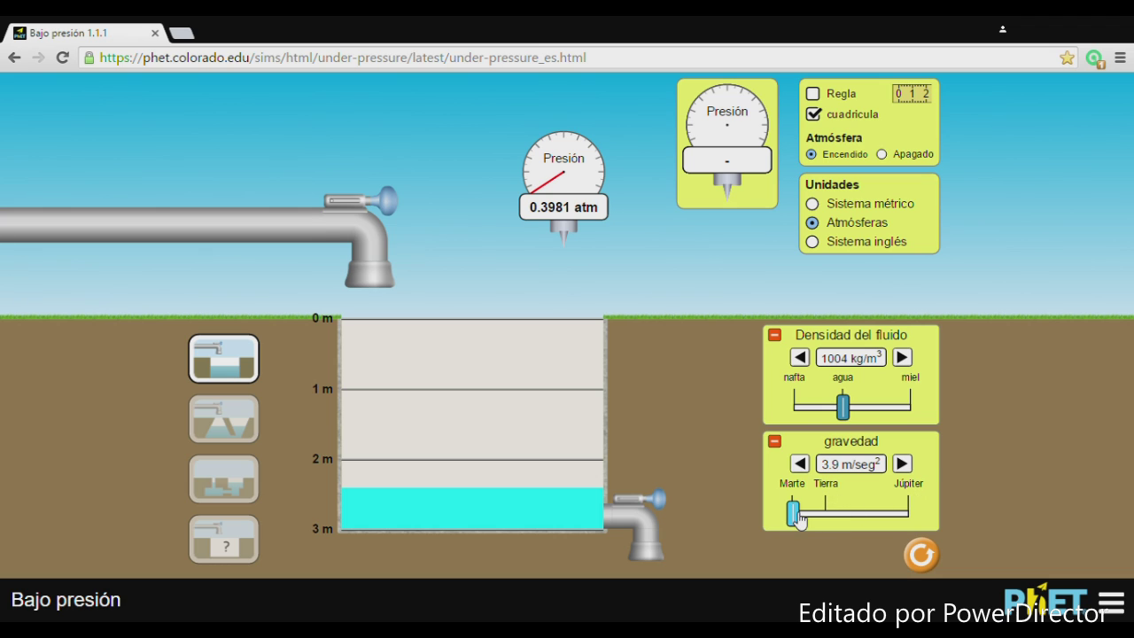
left_click_drag(798, 521, 828, 518)
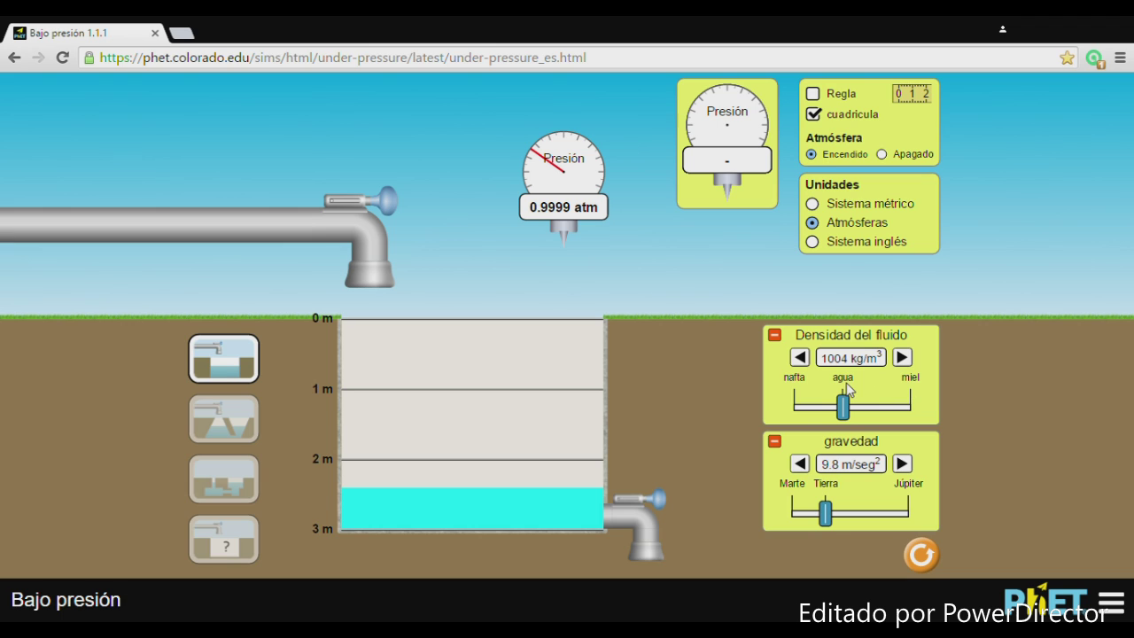
Lower the fluid density to 1000 kg/m³
left_click(805, 365)
left_click(799, 357)
left_click(800, 356)
Fill the rectangular pool with water up to the 0 m mark using the inlet faucet
left_click(394, 202)
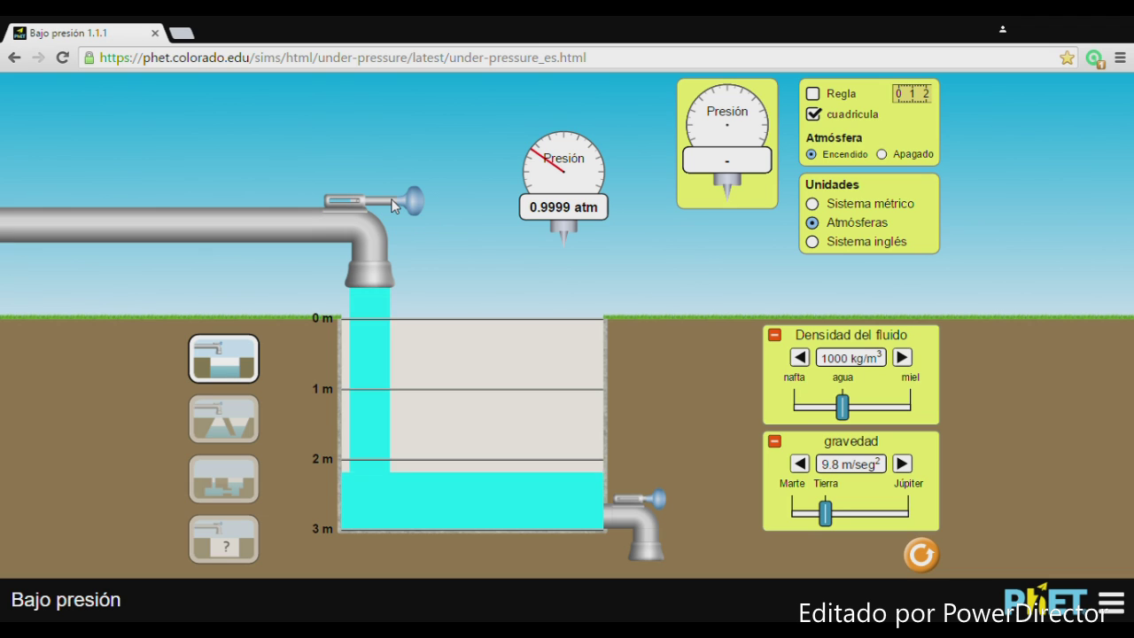
left_click(395, 202)
left_click(394, 203)
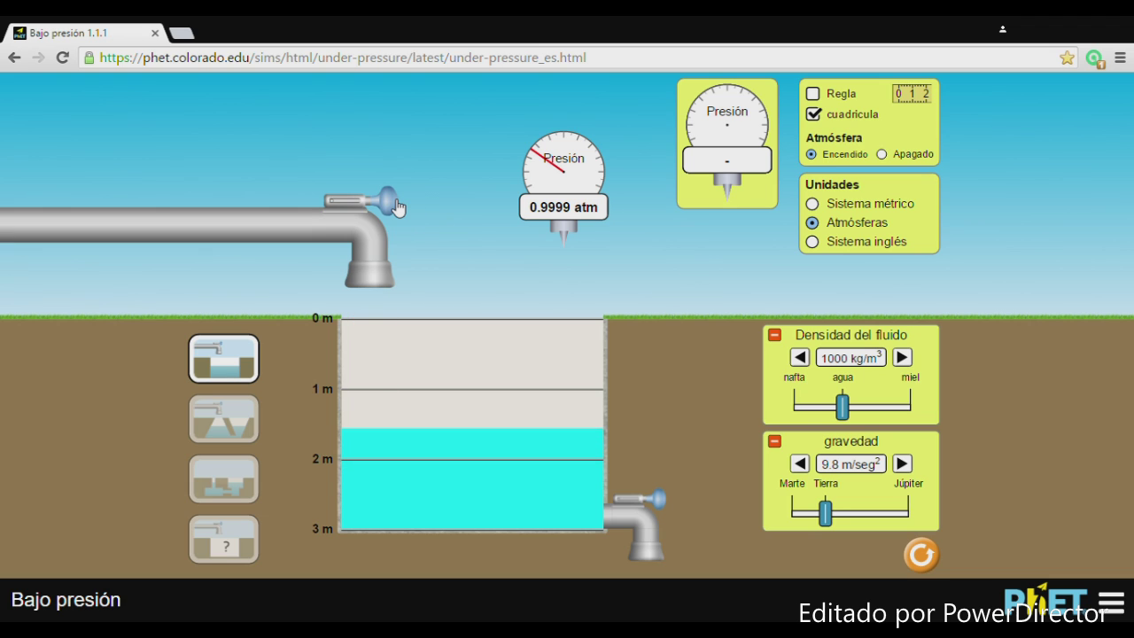
left_click(394, 203)
left_click(395, 203)
left_click(394, 203)
left_click(394, 203)
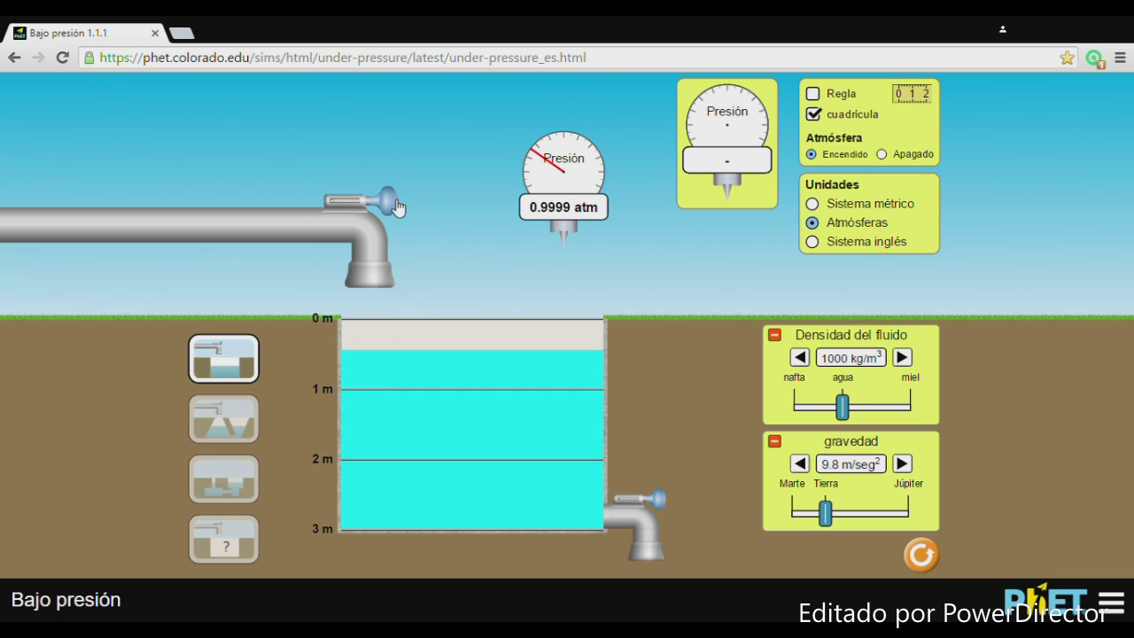
left_click(395, 202)
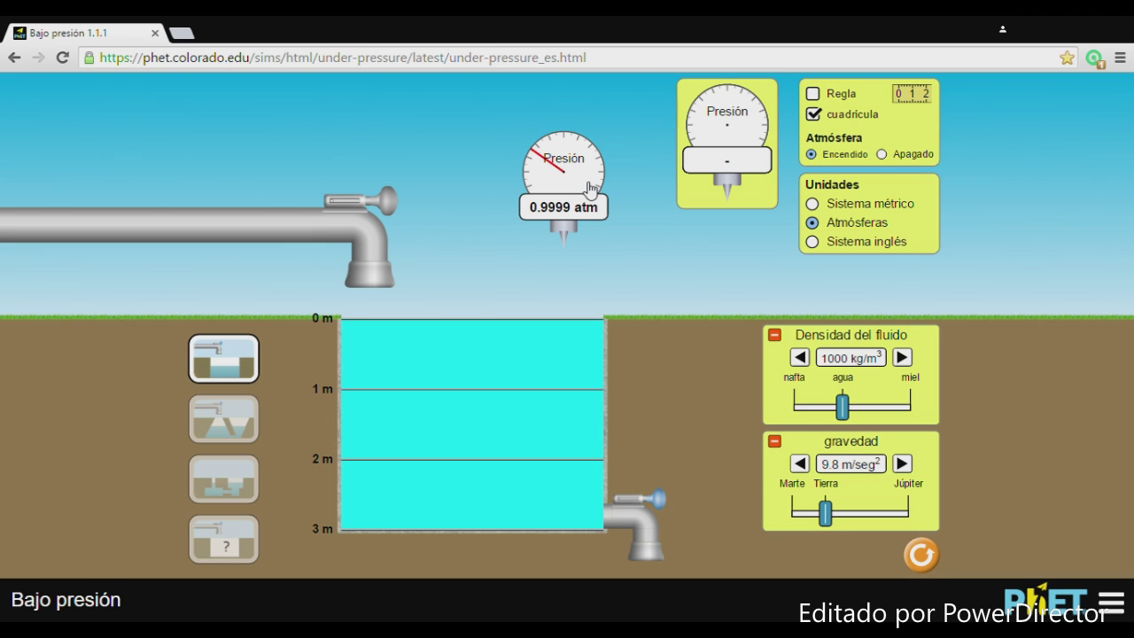
Place three pressure gauges in the full pool: one near the floor, one at about 1.8 m depth and one just below the surface
left_click_drag(587, 186, 493, 459)
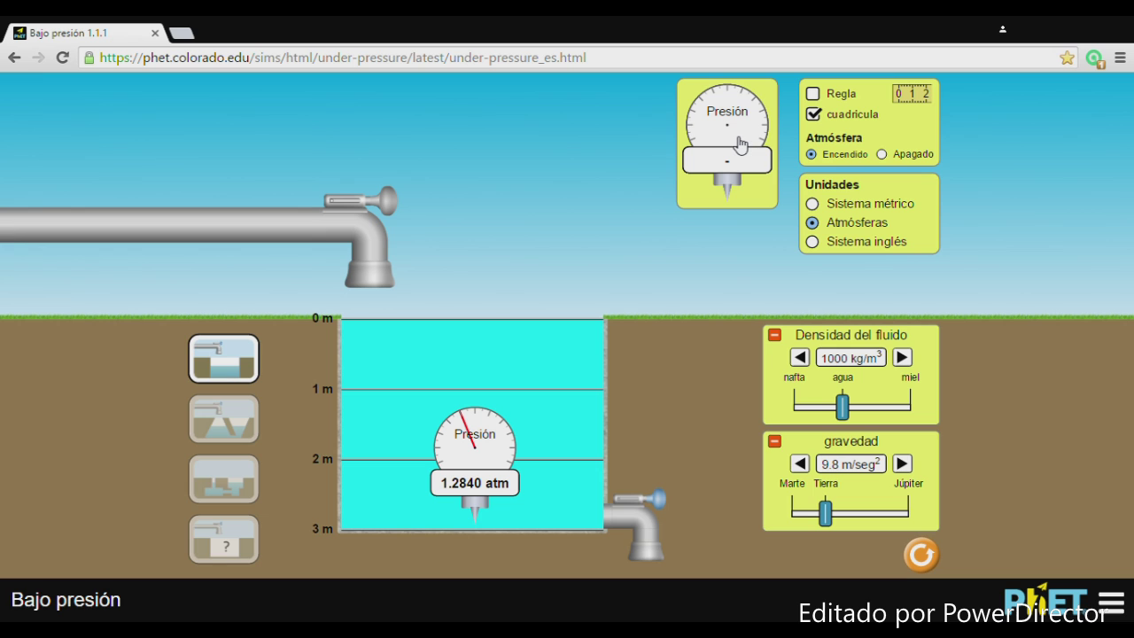
left_click_drag(740, 144, 400, 386)
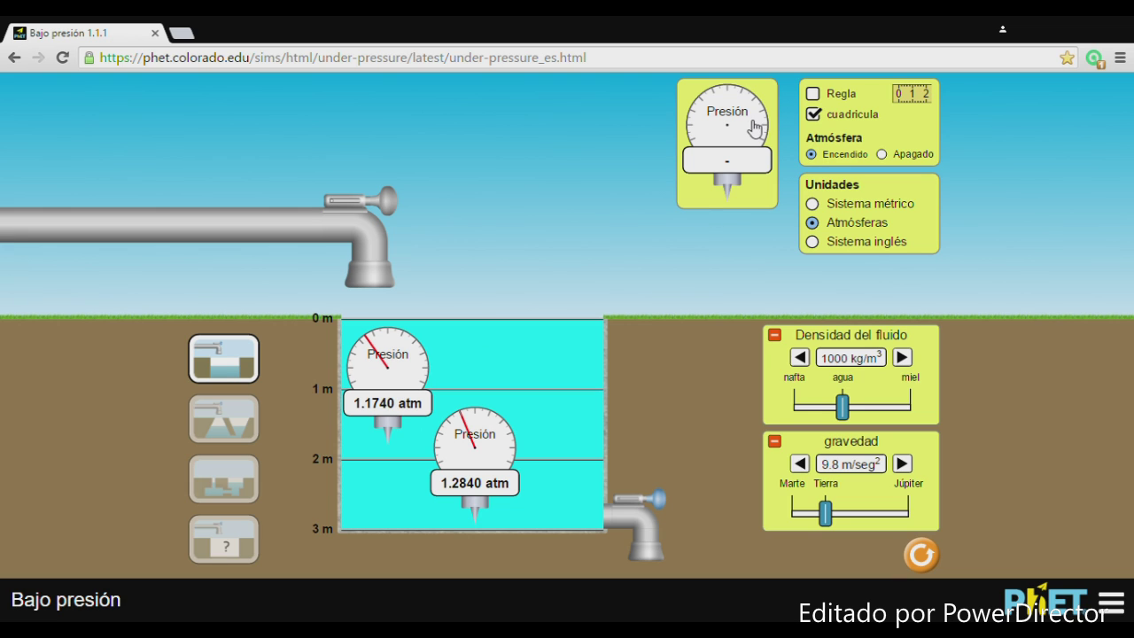
left_click_drag(752, 129, 571, 270)
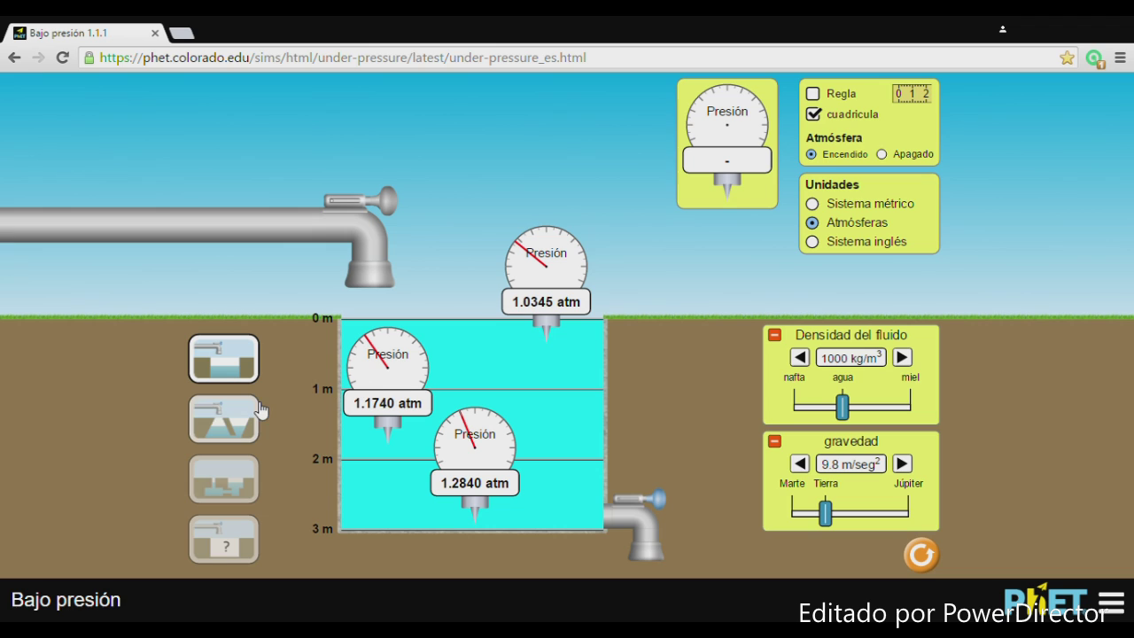
Switch to the scene with two slanted connected chambers and return all three pressure gauges to their storage box
left_click(220, 423)
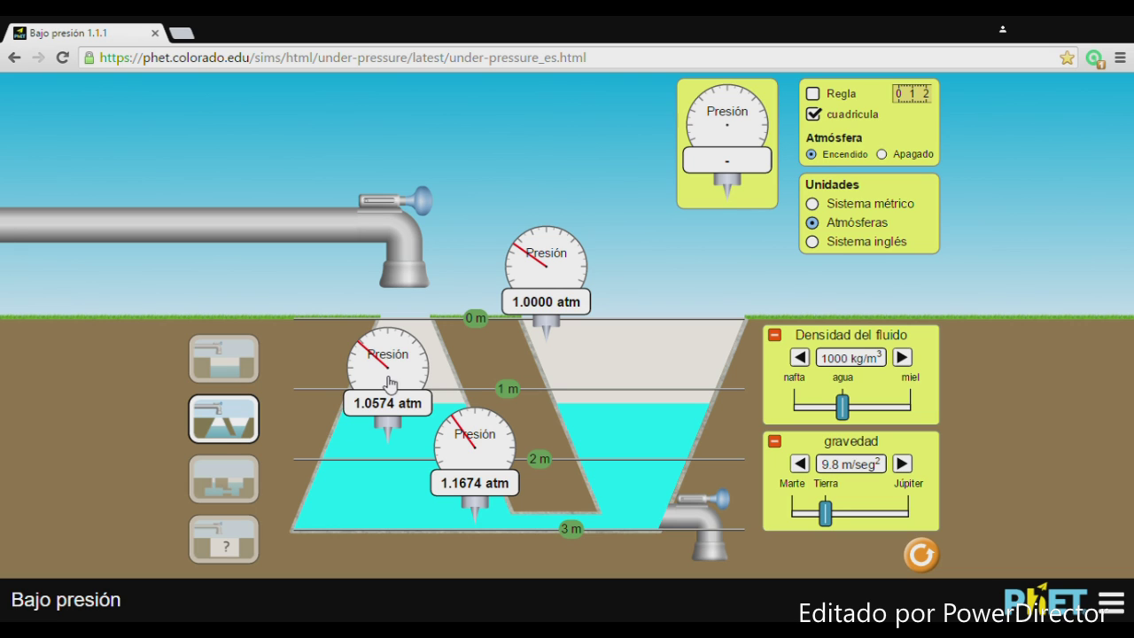
left_click_drag(390, 381, 725, 137)
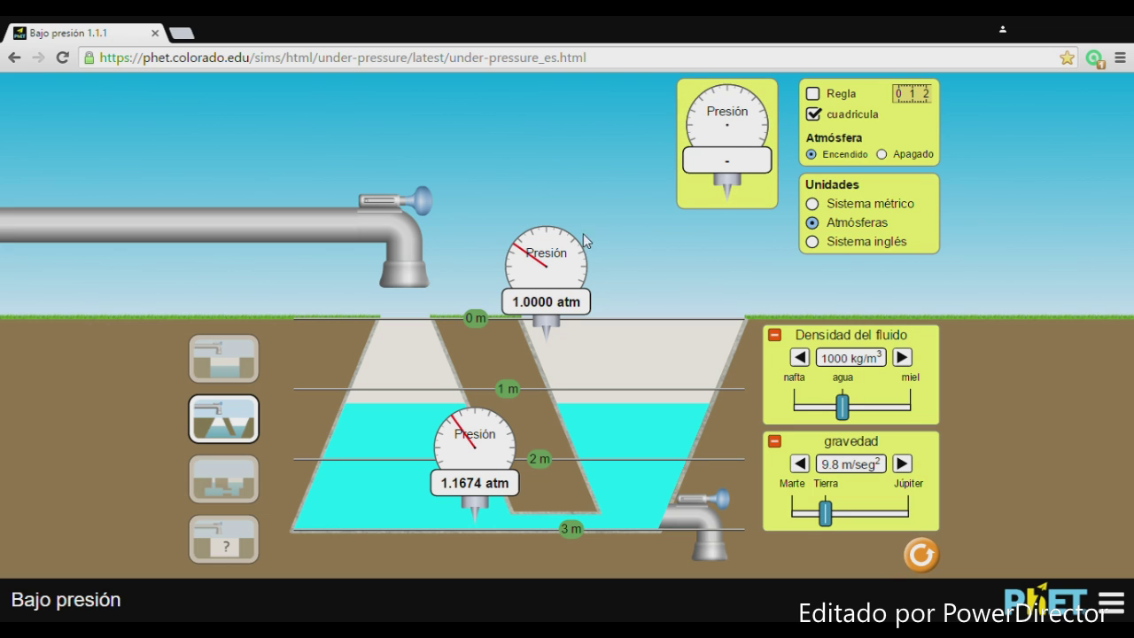
left_click_drag(569, 252, 723, 135)
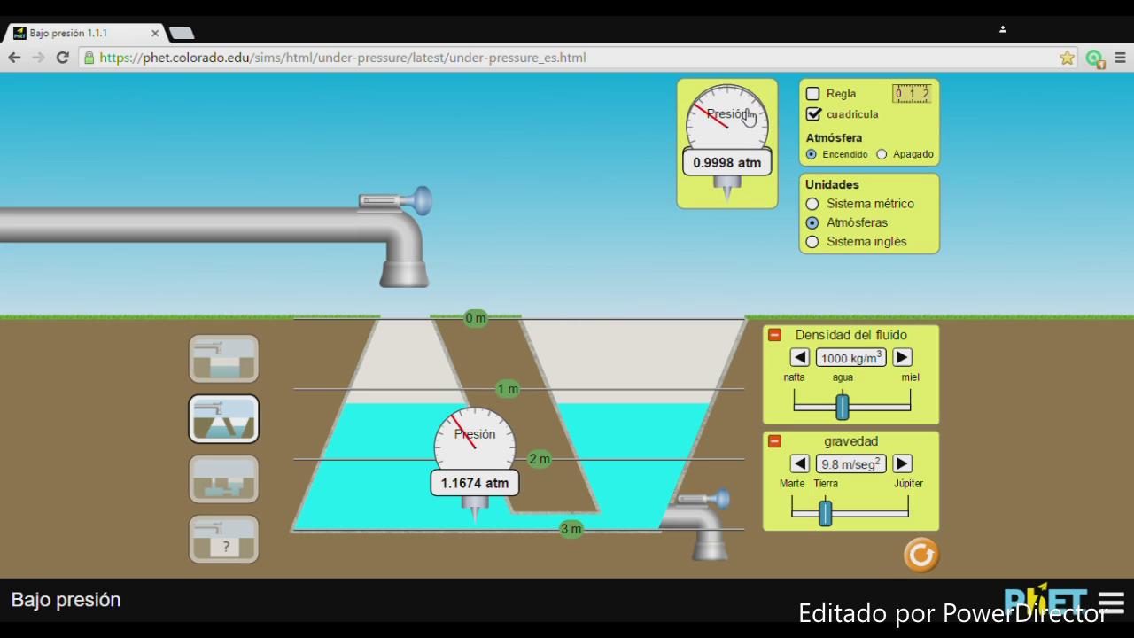
left_click_drag(493, 418, 726, 124)
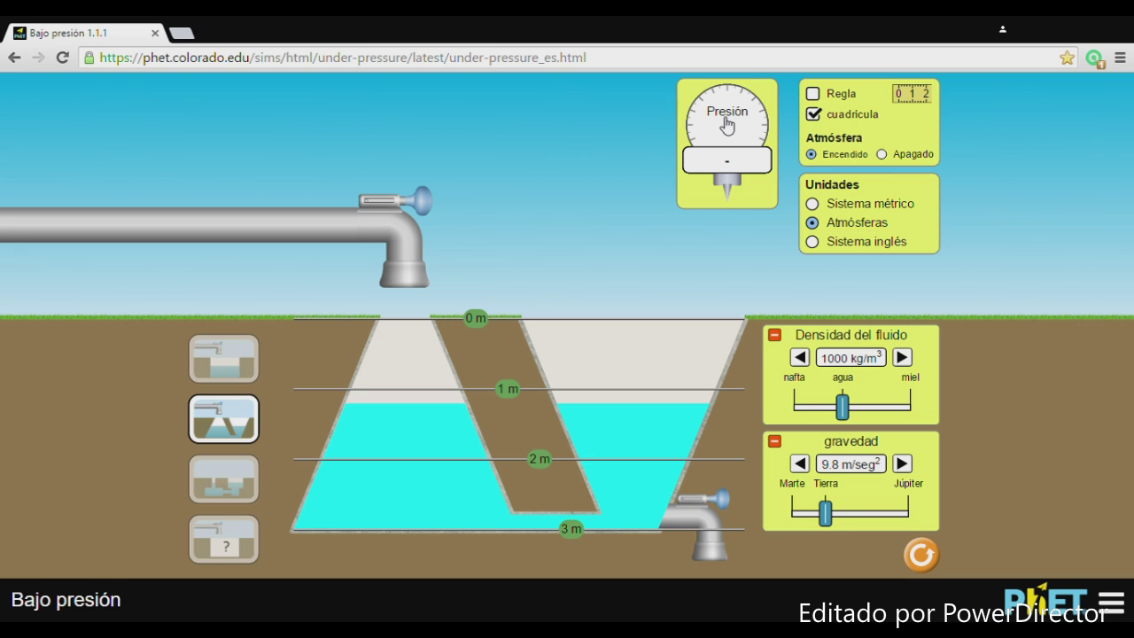
Raise the water in the slanted chambers to about the 0.4 m mark, then drain it to about the 1.5 m mark
left_click(428, 207)
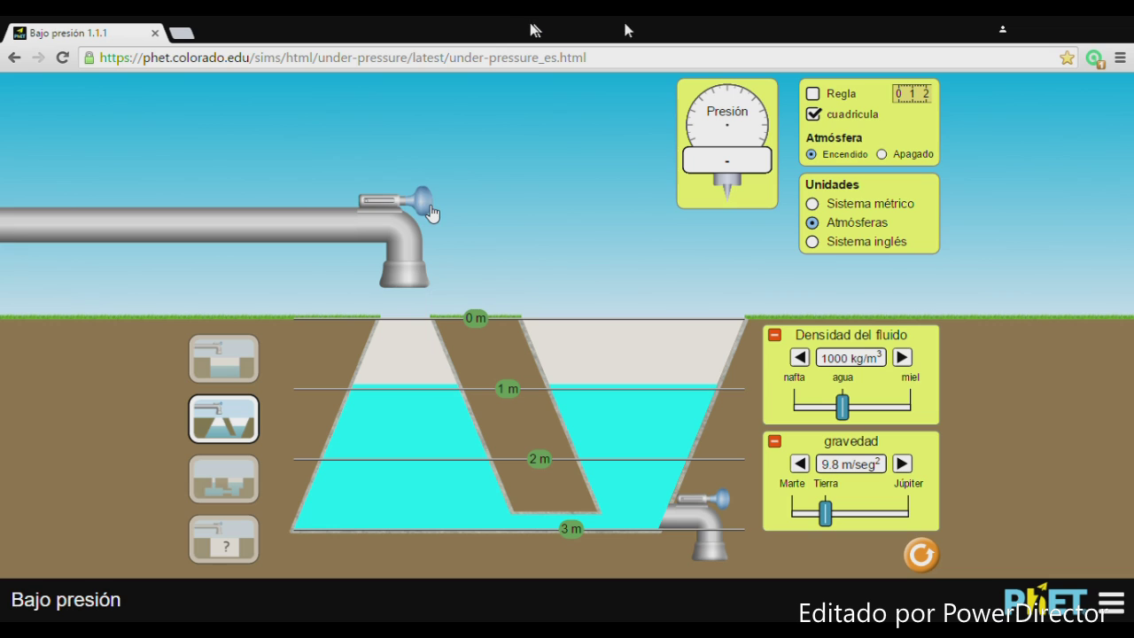
left_click(429, 208)
left_click(429, 208)
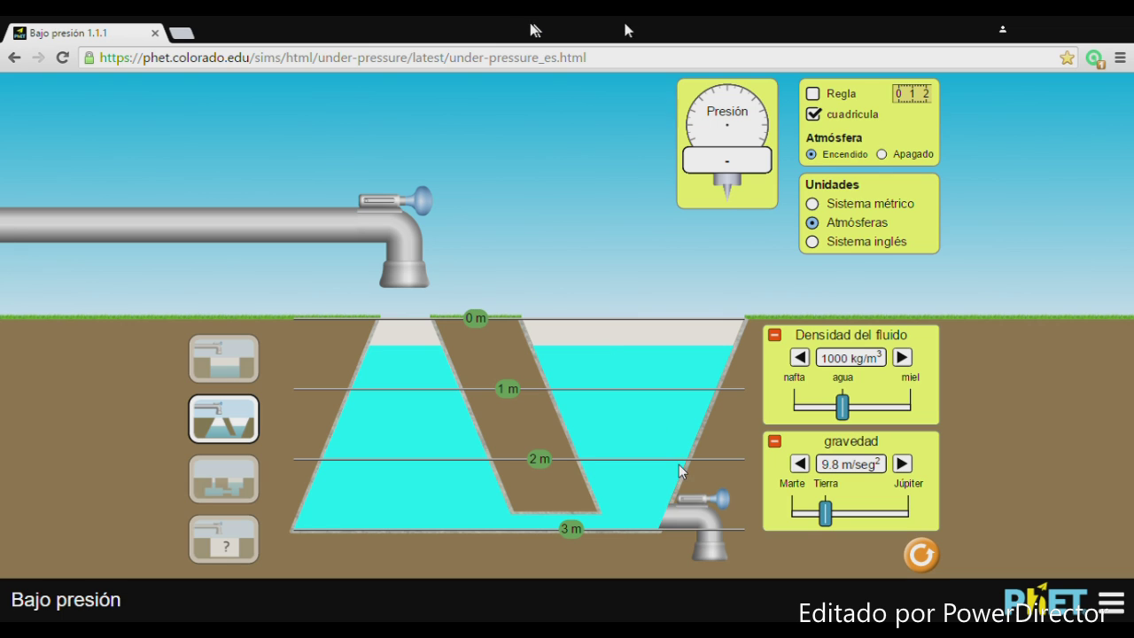
left_click_drag(718, 499, 721, 503)
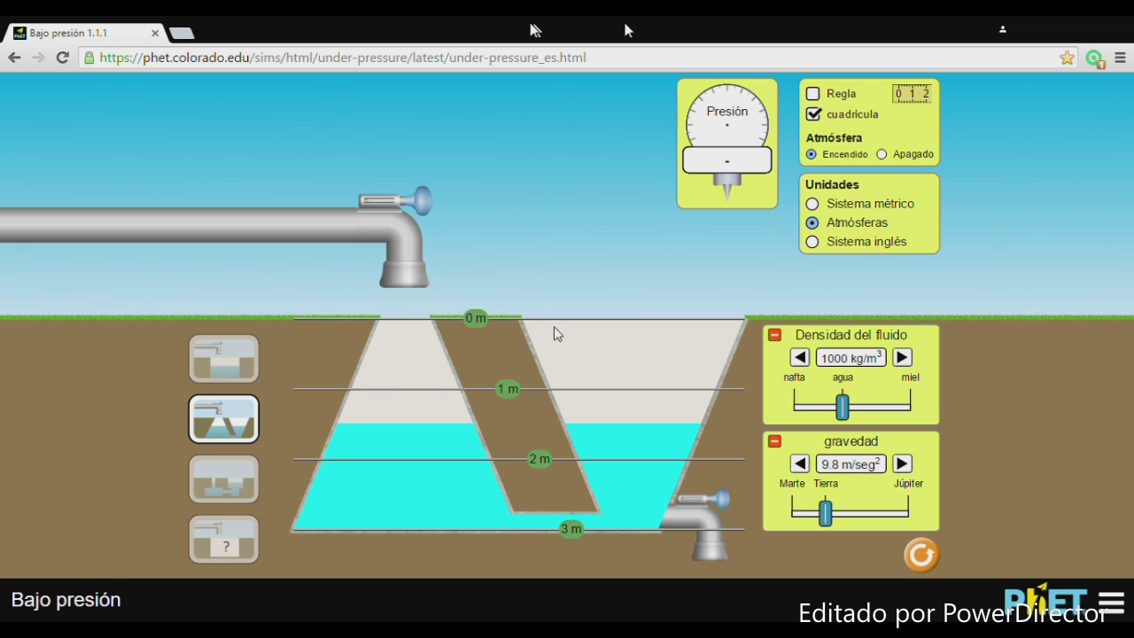
Place one pressure gauge at the same depth in each slanted chamber and fill both chambers up to the 0 m mark
left_click_drag(737, 123, 643, 412)
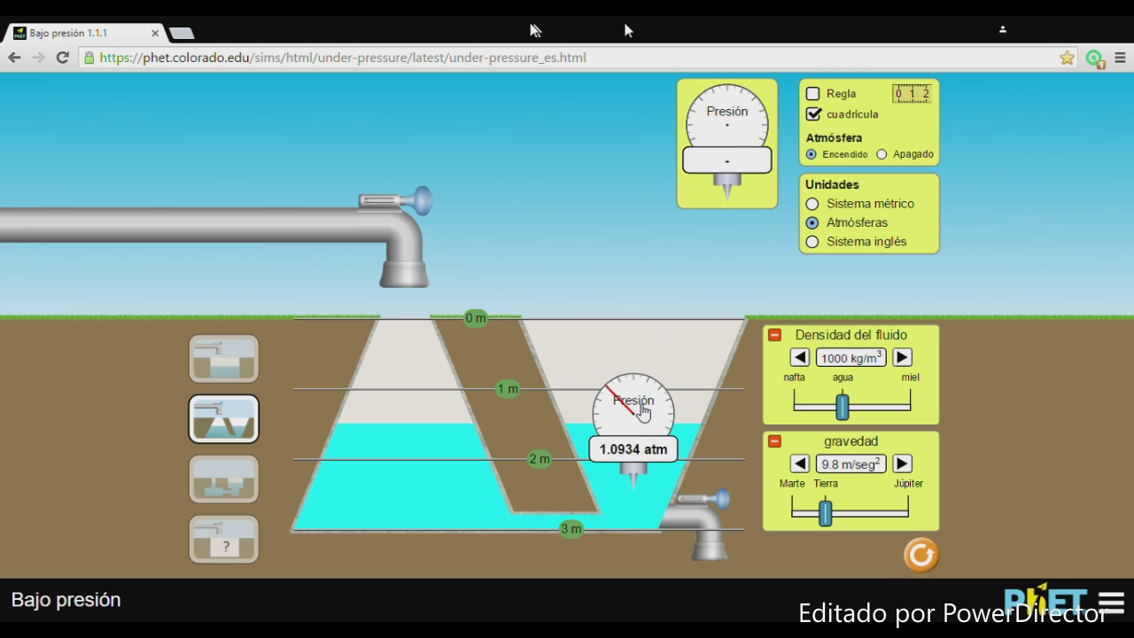
left_click_drag(744, 120, 410, 414)
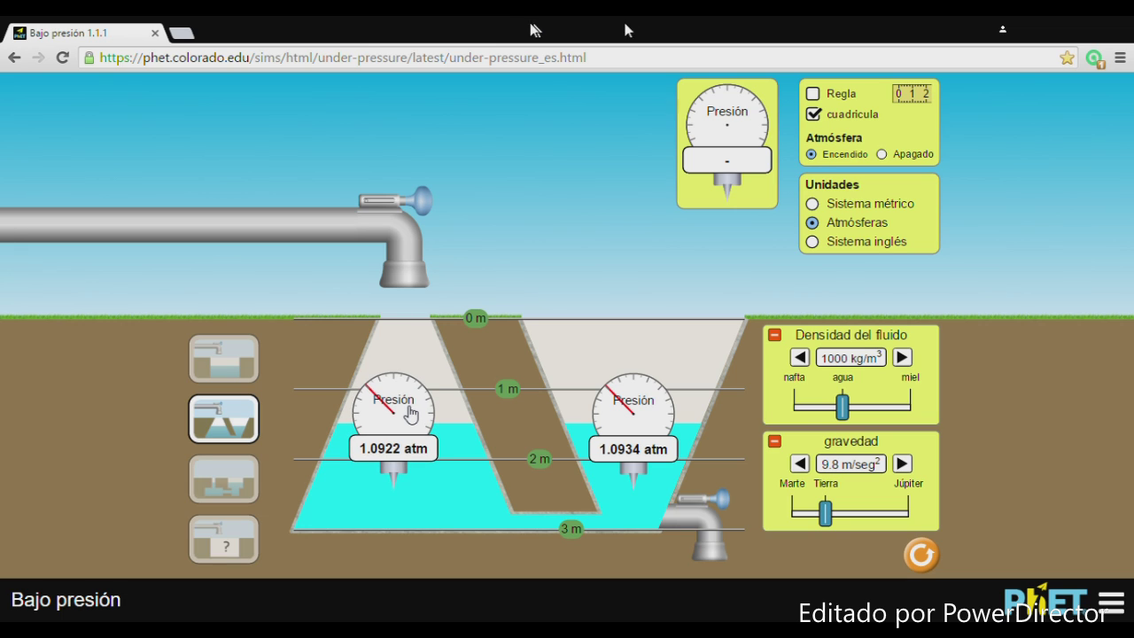
left_click(423, 215)
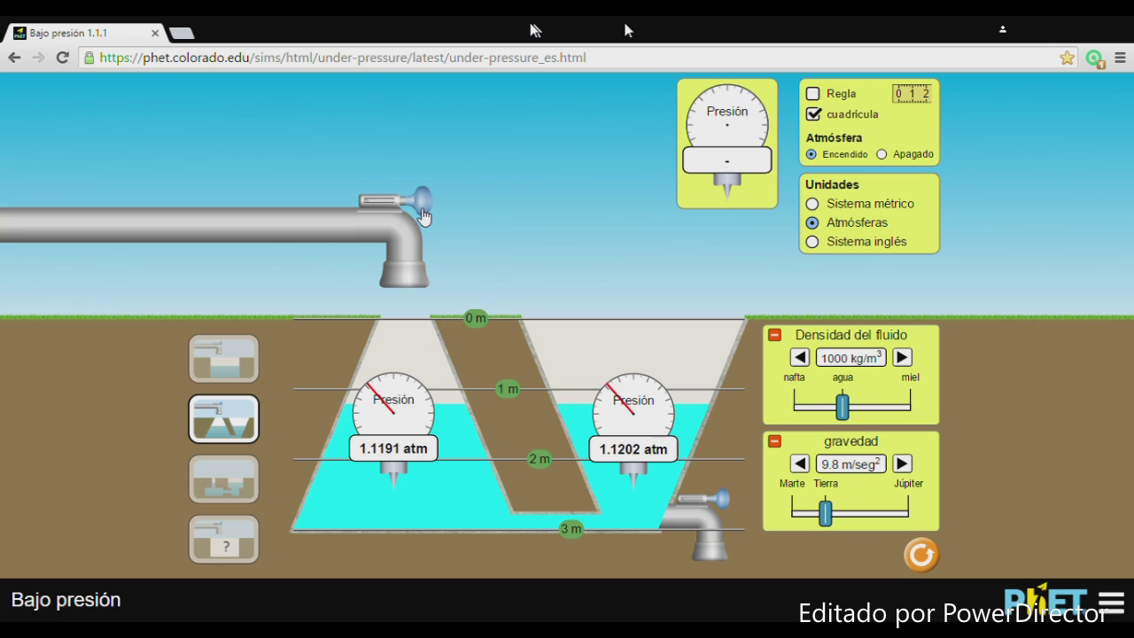
left_click(424, 215)
left_click(423, 215)
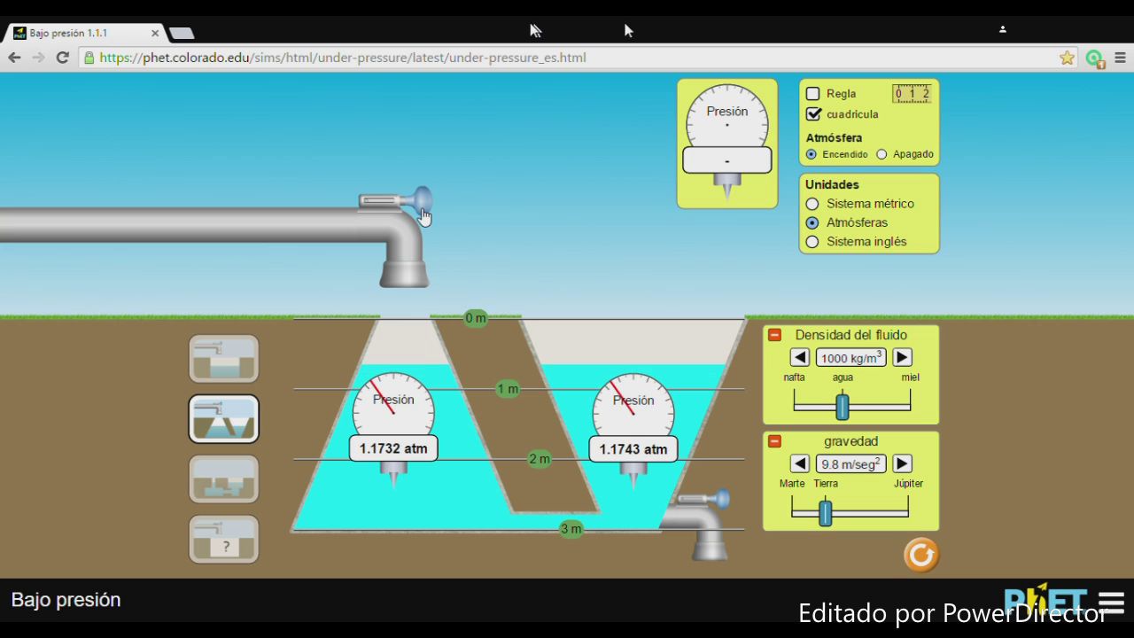
left_click(424, 215)
left_click(423, 215)
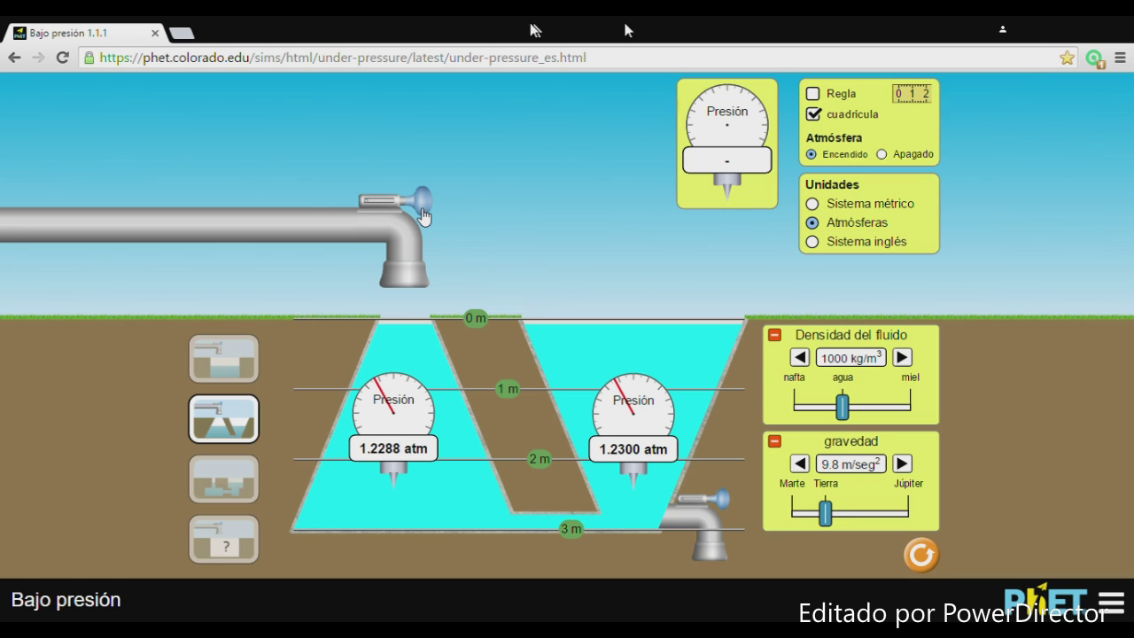
left_click_drag(423, 216, 426, 215)
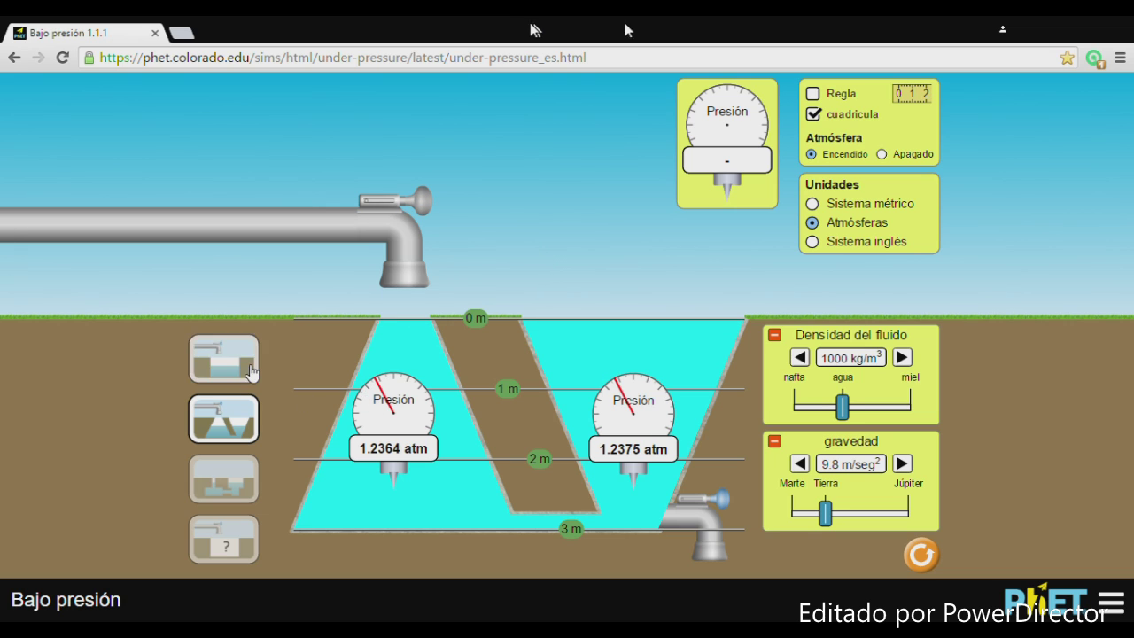
Revisit the rectangular pool with the gauges in place, then switch to the connected-chamber scene with the 250 kg weights
left_click(223, 359)
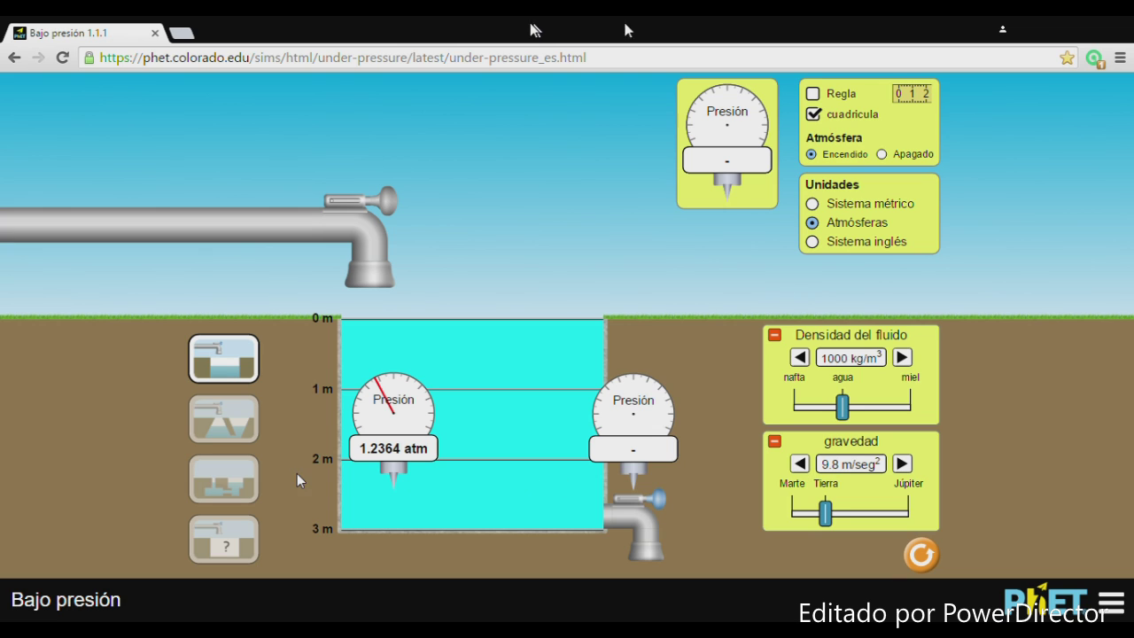
left_click(239, 477)
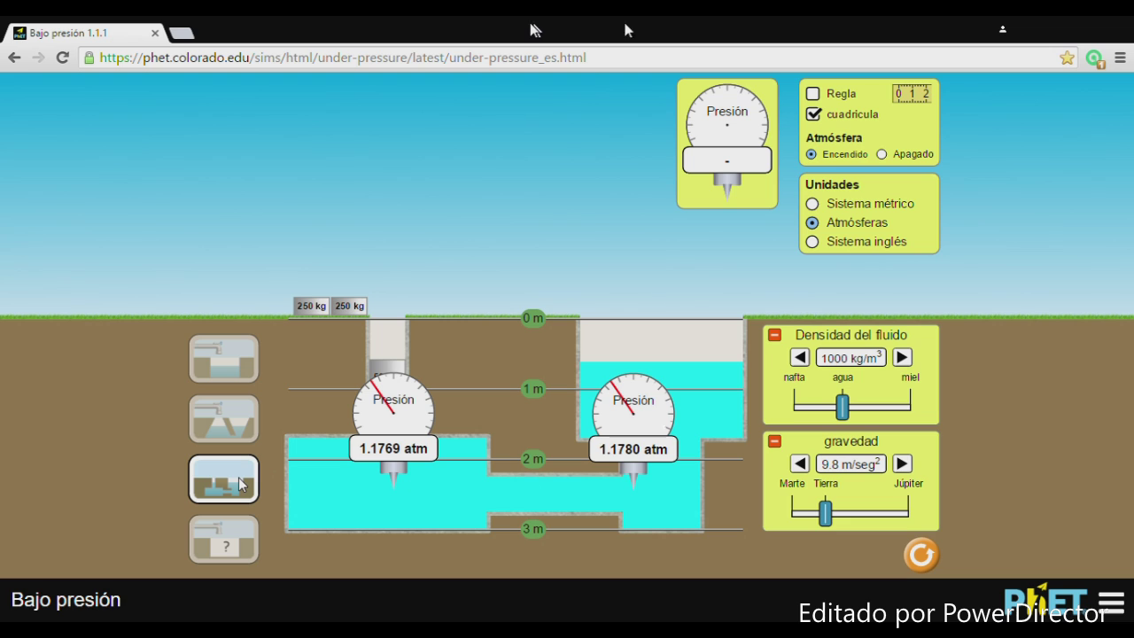
Move both pressure gauges out of the water into the open air and lift the 500 kg weight off the narrow column onto the ground
left_click_drag(393, 416, 480, 151)
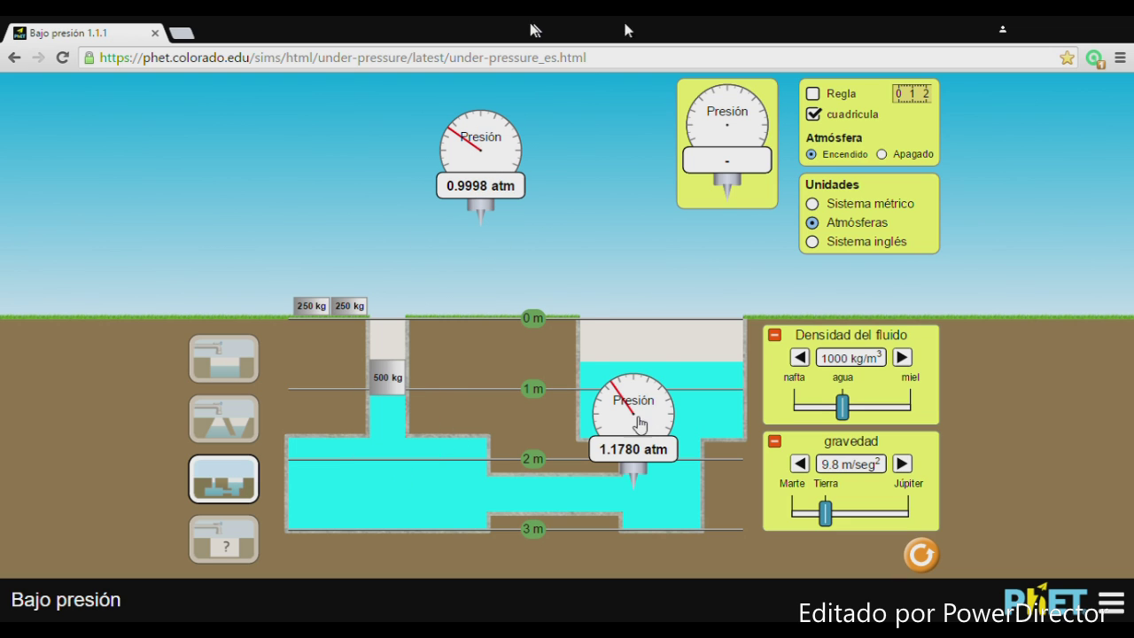
left_click_drag(640, 424, 291, 159)
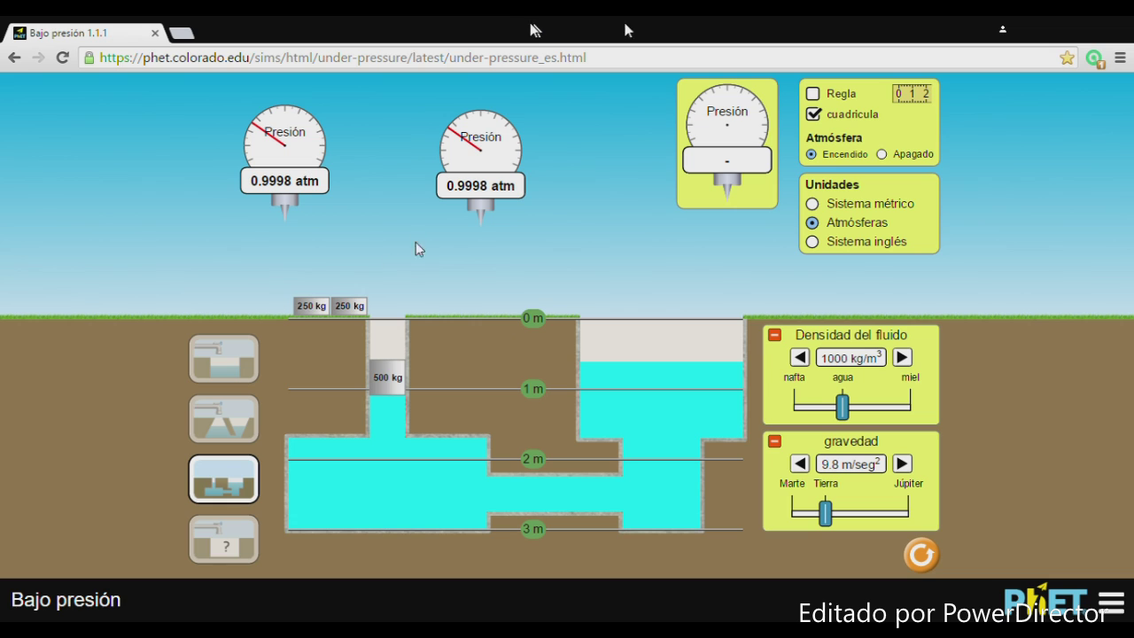
left_click_drag(387, 375, 258, 296)
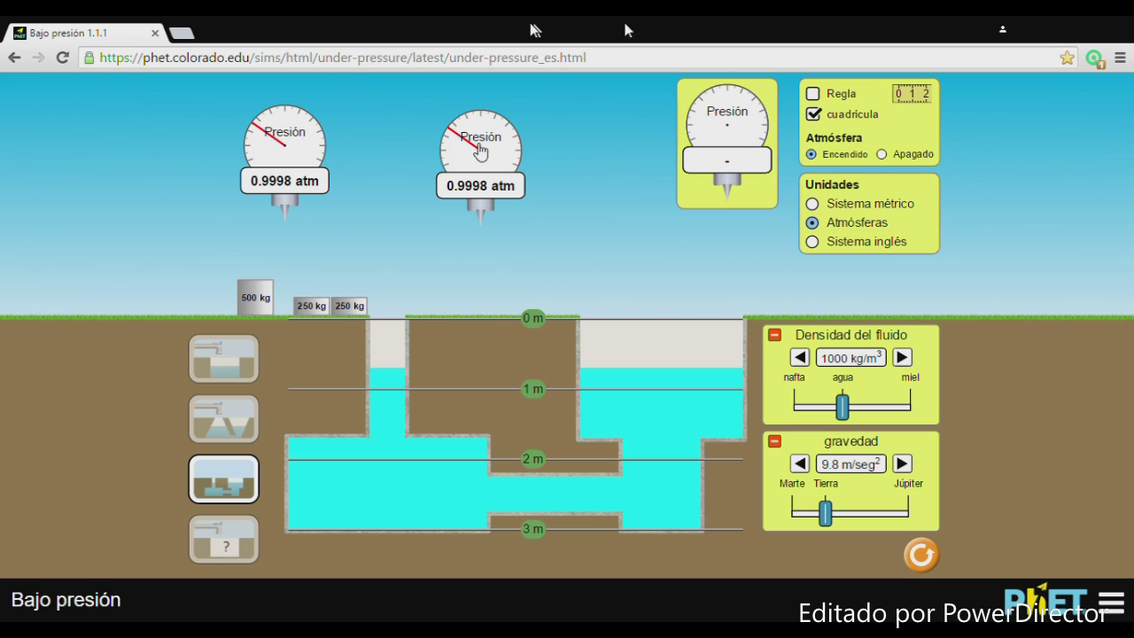
Place one pressure gauge at about the 1 m mark in the wide column and load the 500 kg weight onto the narrow column
left_click_drag(481, 152, 662, 377)
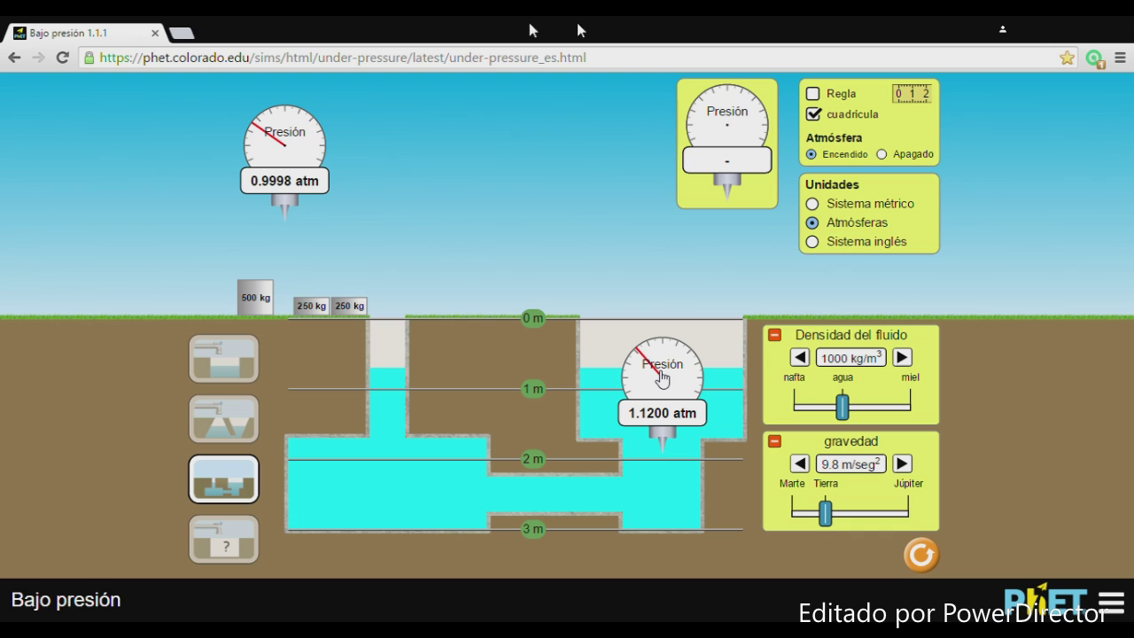
left_click_drag(678, 381, 679, 312)
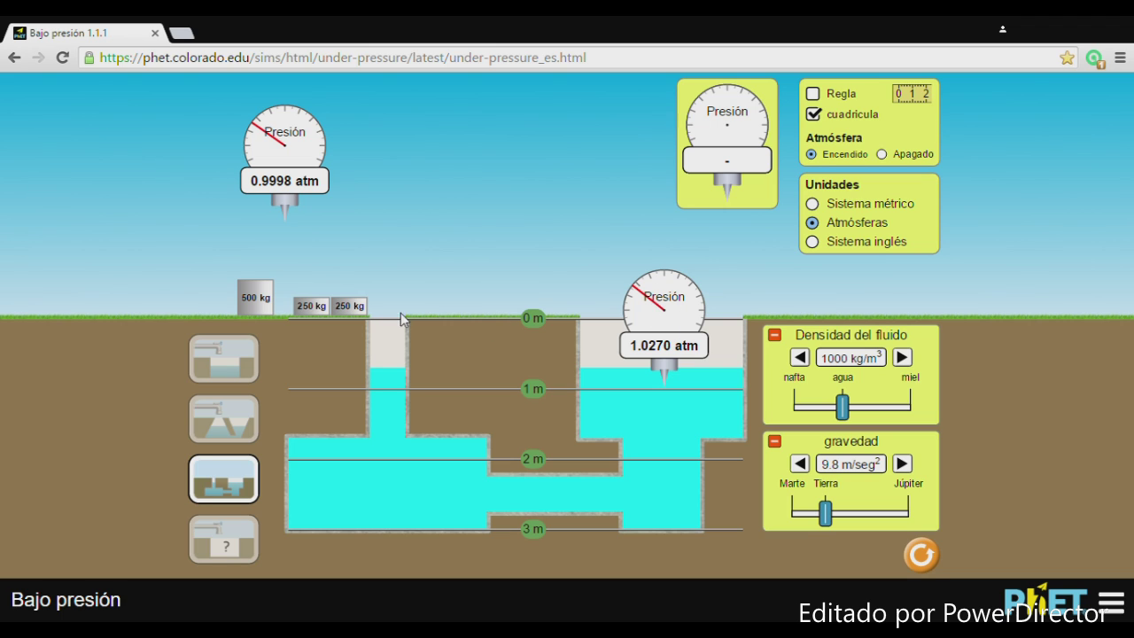
left_click_drag(262, 300, 376, 312)
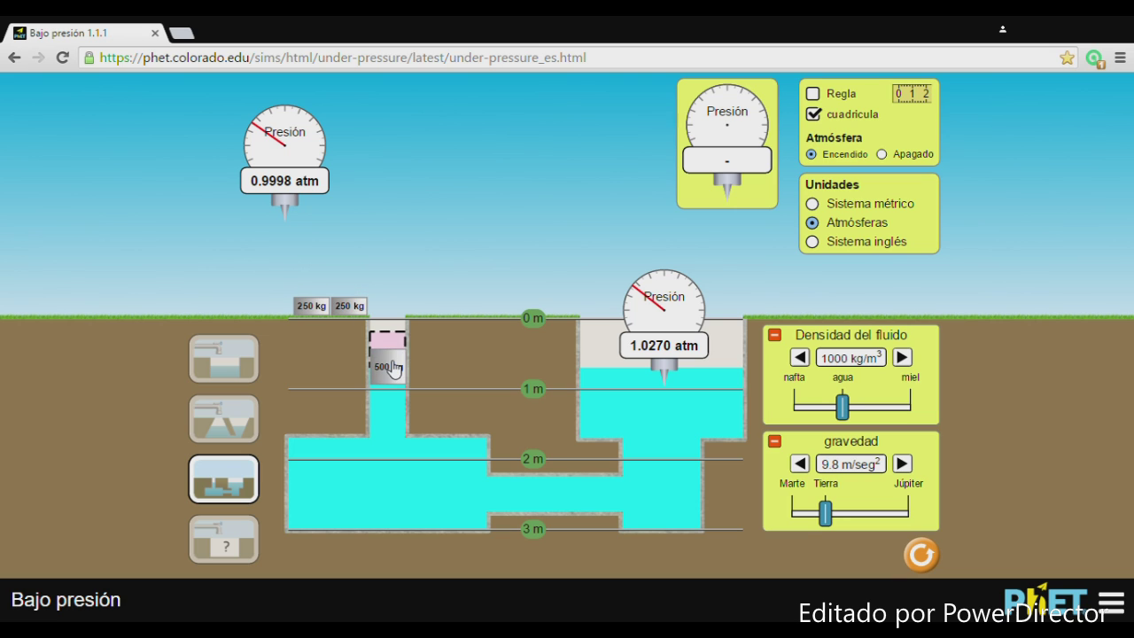